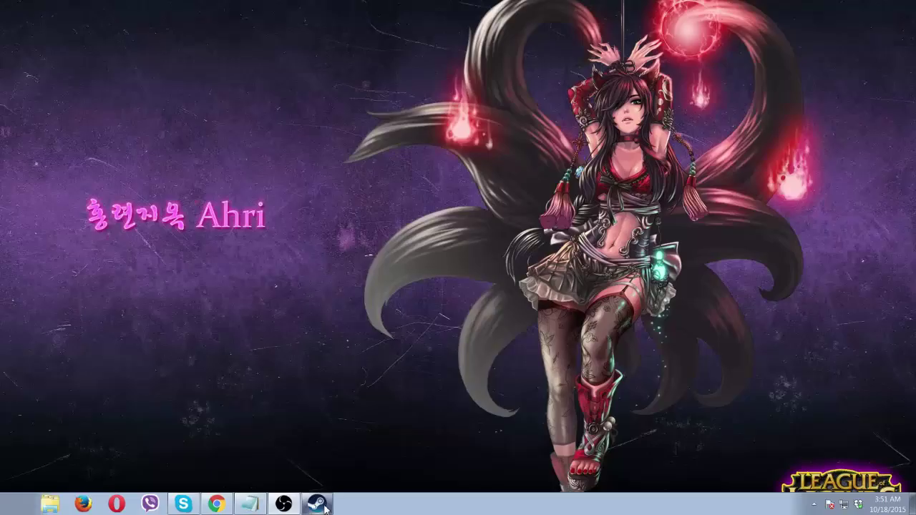
# Step: Copy the Smite shortcut on the desktop
pyautogui.click(319, 505)
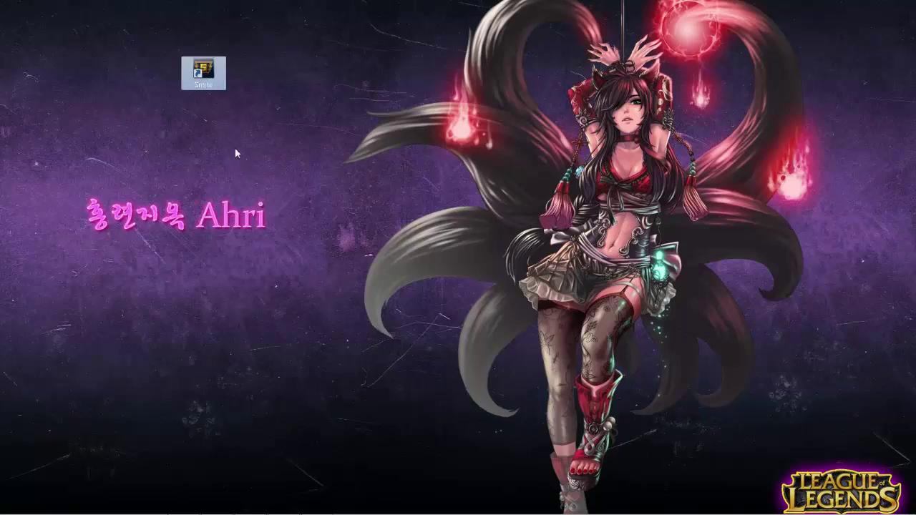
pyautogui.rightClick(209, 84)
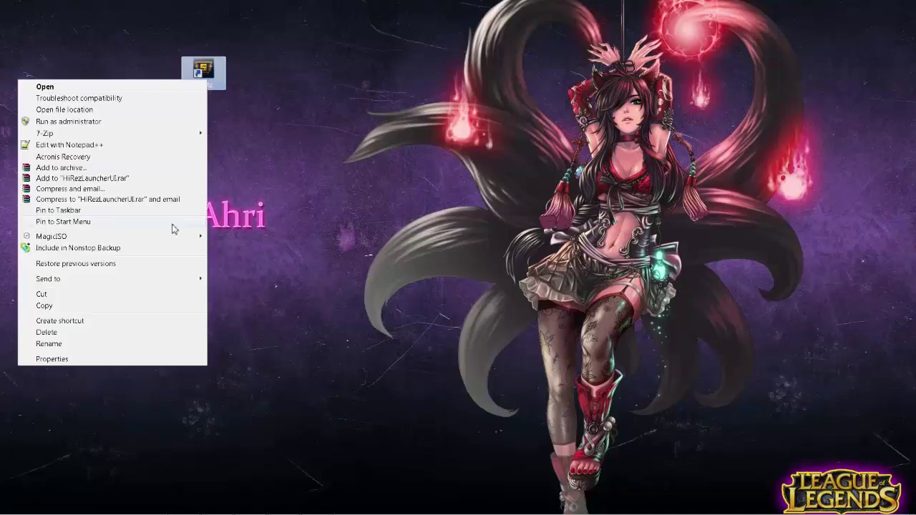
pyautogui.click(94, 306)
pyautogui.click(269, 349)
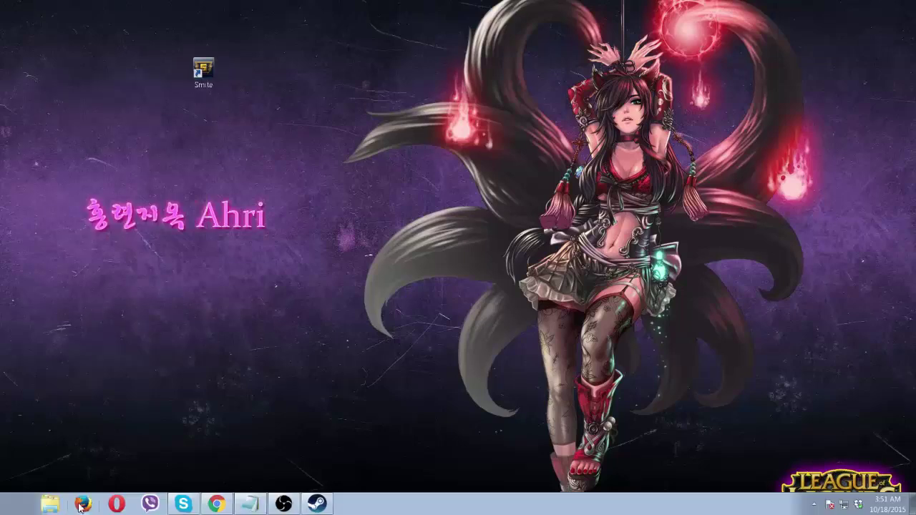
# Step: Open the Hi-Rez Studios folder under Program Files (x86) on Local Disk (C:) in Windows Explorer
pyautogui.click(50, 504)
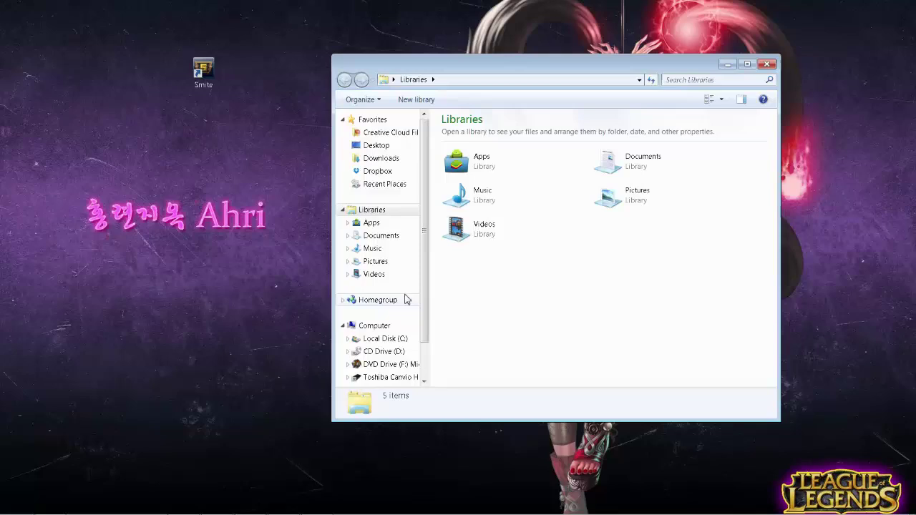
pyautogui.click(393, 341)
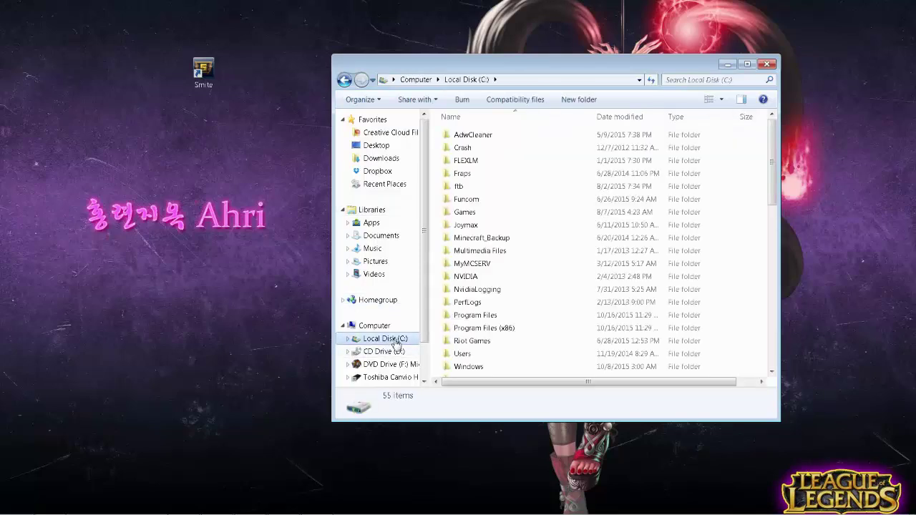
pyautogui.doubleClick(504, 330)
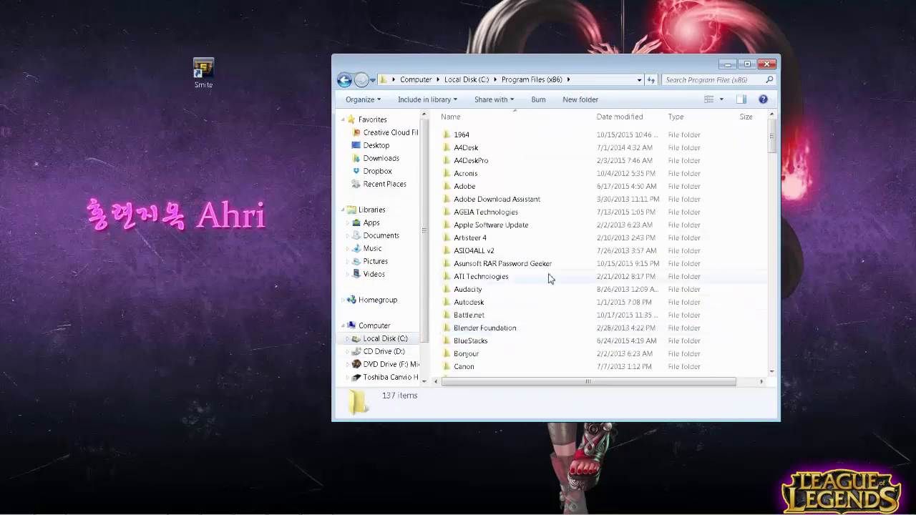
pyautogui.click(483, 302)
pyautogui.scroll(-3, 551, 293)
pyautogui.scroll(-2, 552, 293)
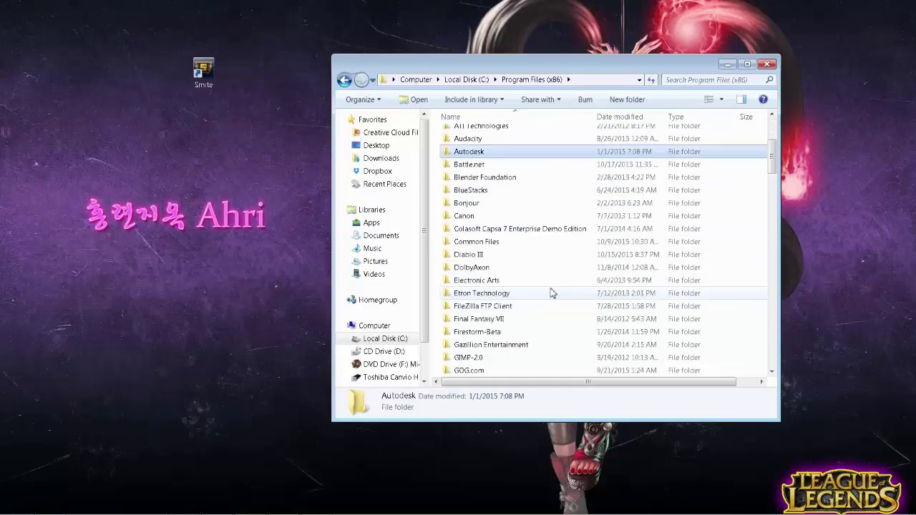
pyautogui.scroll(-2, 552, 293)
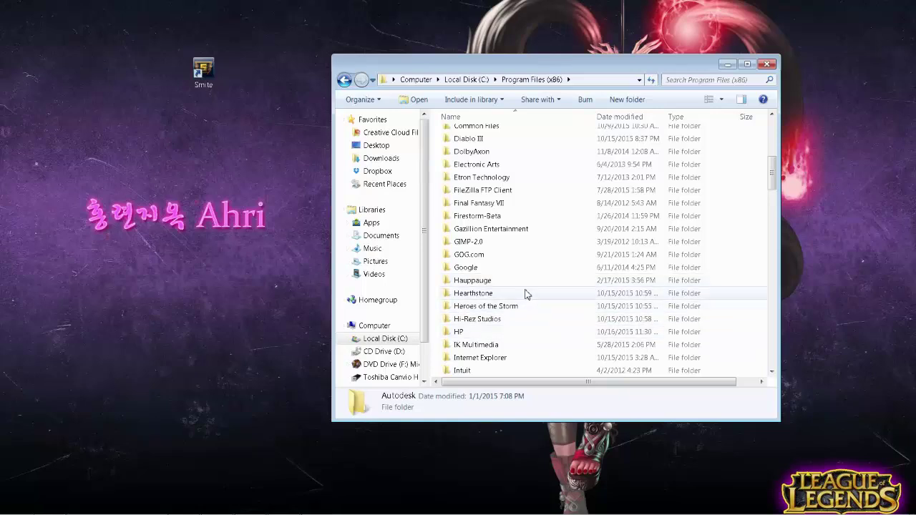
pyautogui.click(501, 295)
pyautogui.scroll(-1, 533, 306)
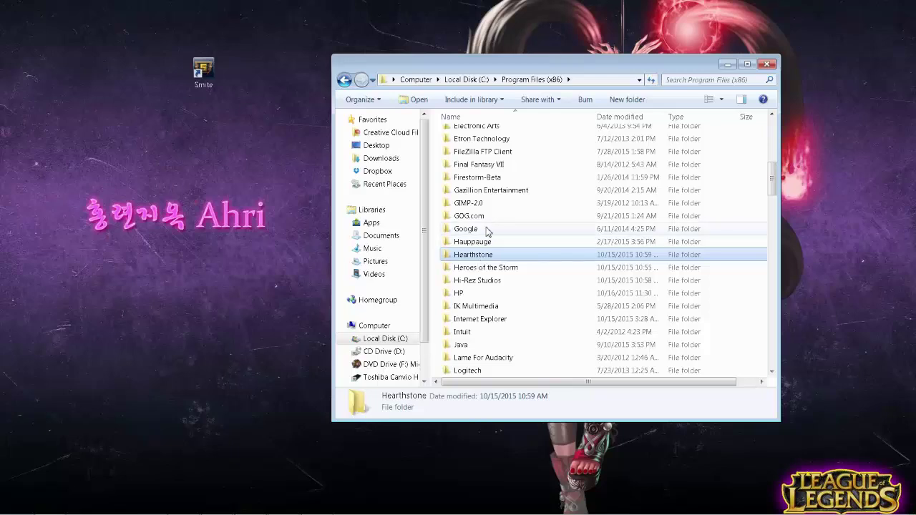
pyautogui.click(491, 281)
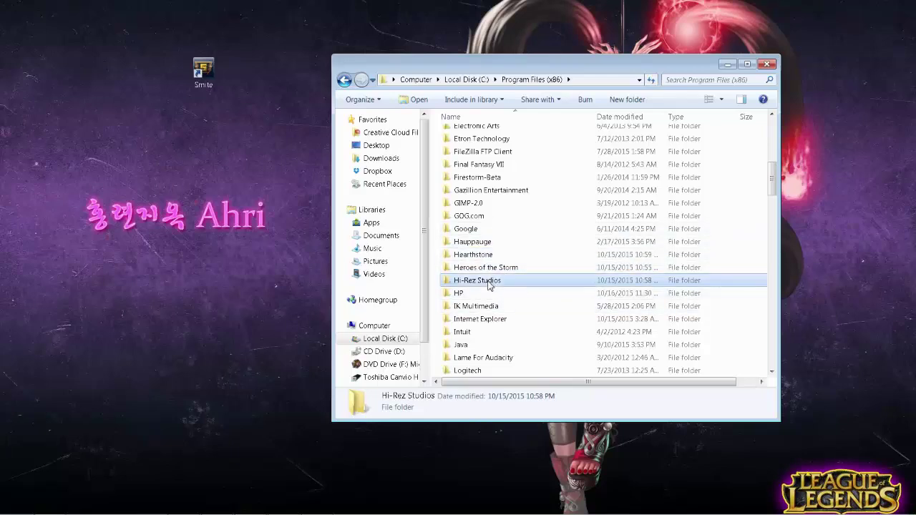
pyautogui.doubleClick(487, 281)
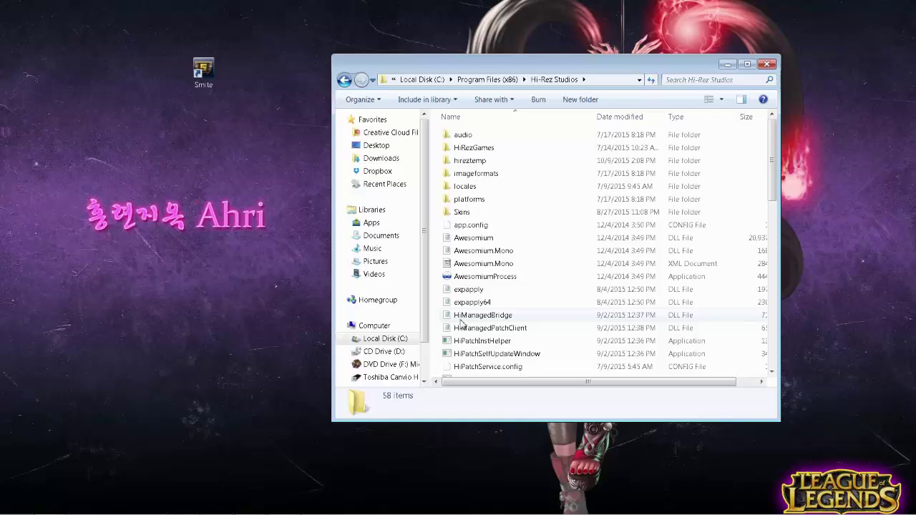
# Step: Locate and select the Smite shortcut in the Hi-Rez Studios folder
pyautogui.rightClick(436, 255)
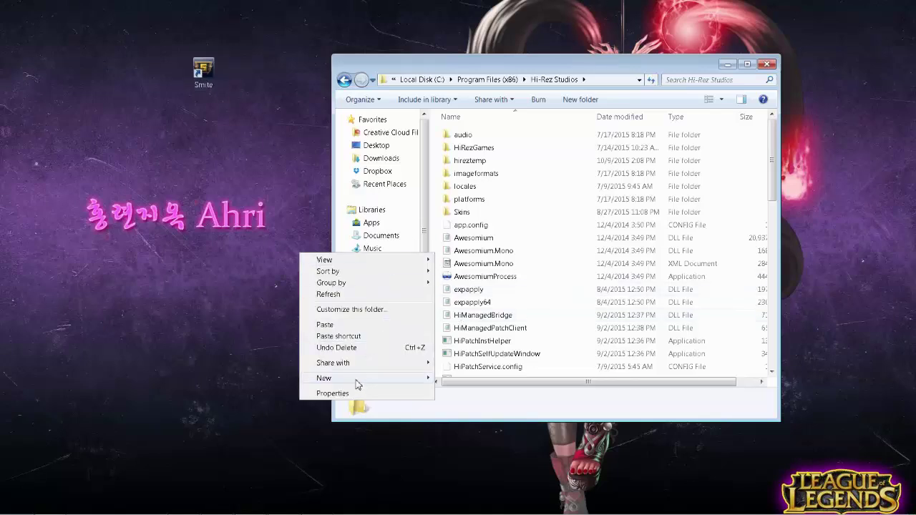
pyautogui.click(462, 323)
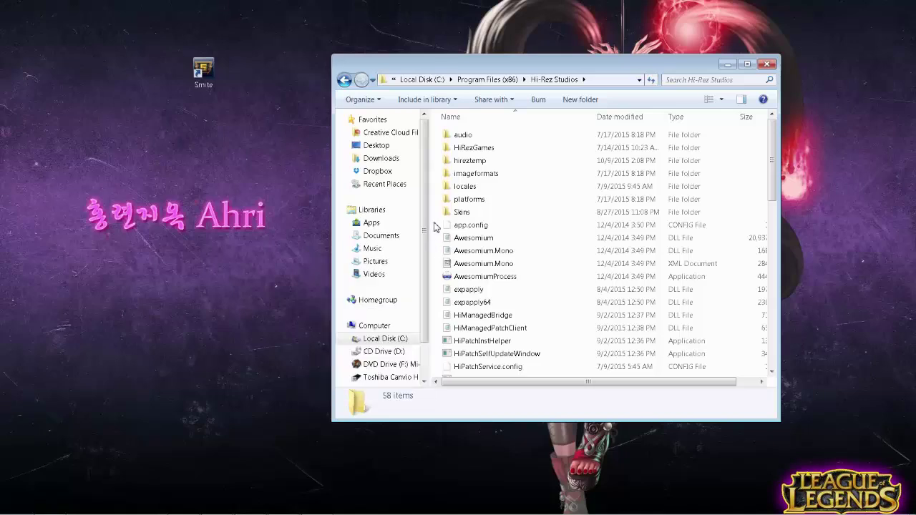
pyautogui.scroll(-5, 501, 301)
pyautogui.scroll(-10, 520, 319)
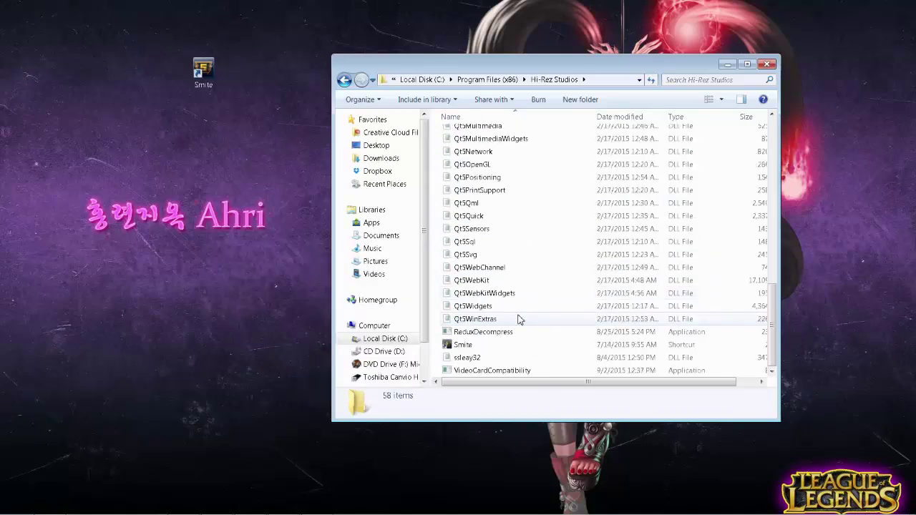
pyautogui.click(478, 347)
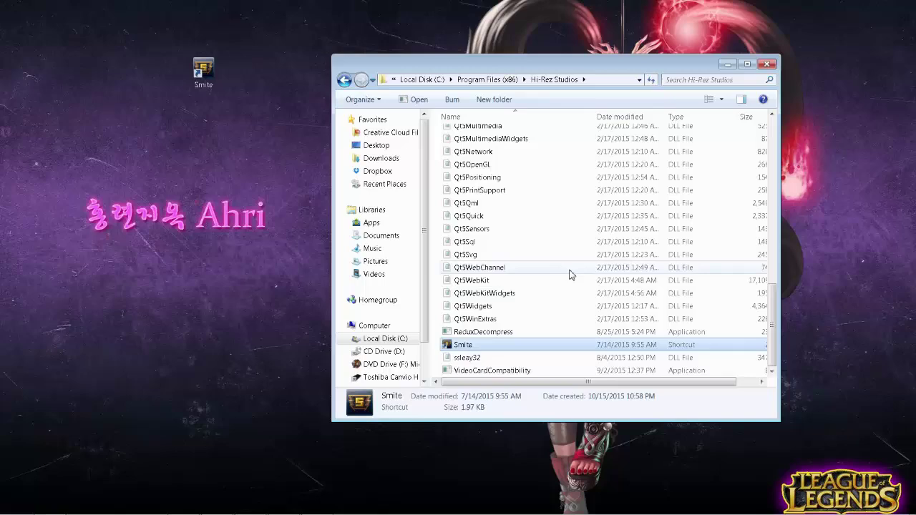
pyautogui.scroll(5, 549, 282)
pyautogui.scroll(-5, 542, 330)
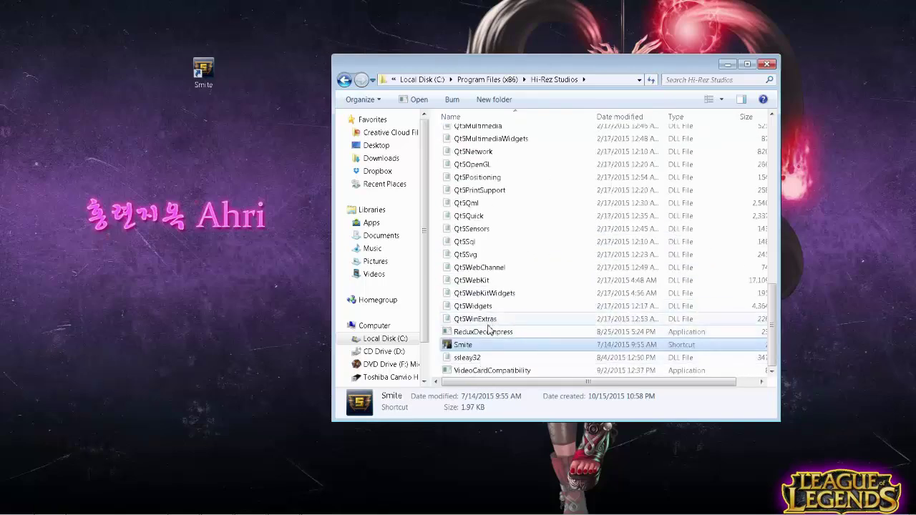
pyautogui.scroll(5, 519, 347)
pyautogui.scroll(-4, 519, 349)
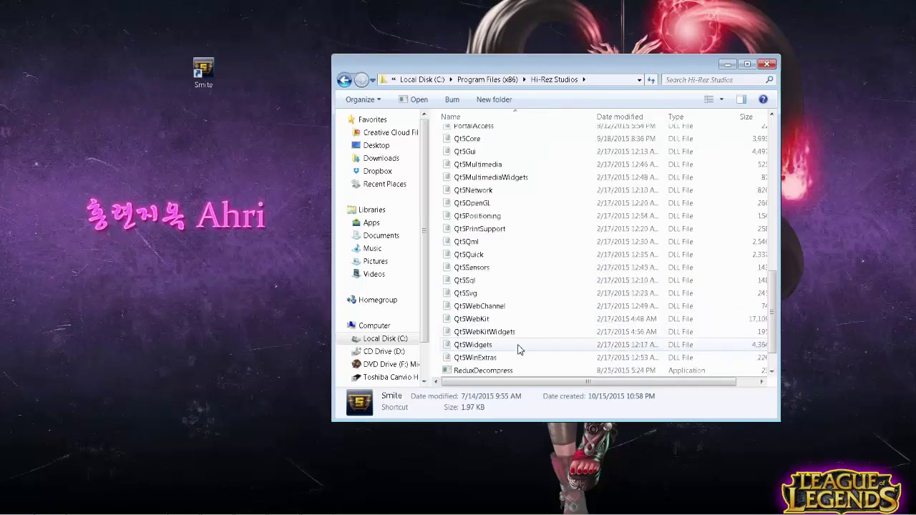
pyautogui.scroll(-1, 519, 350)
pyautogui.scroll(10, 520, 348)
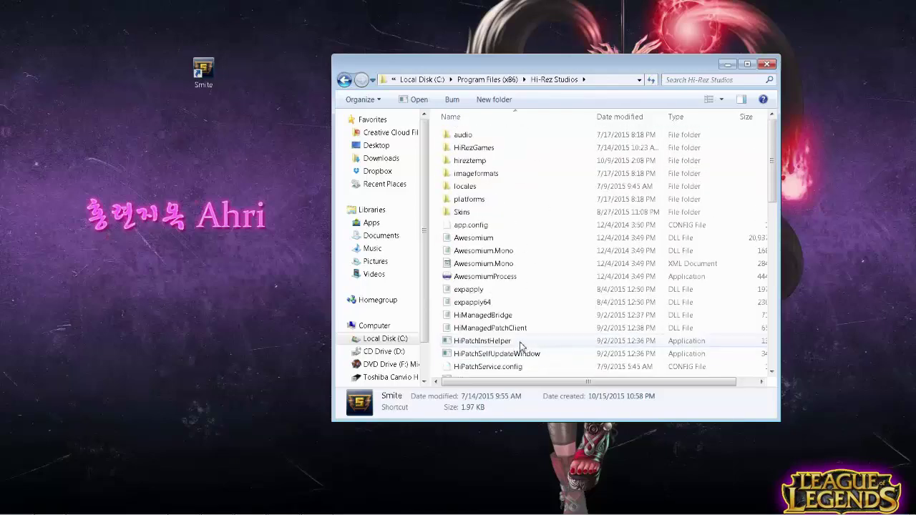
pyautogui.click(484, 213)
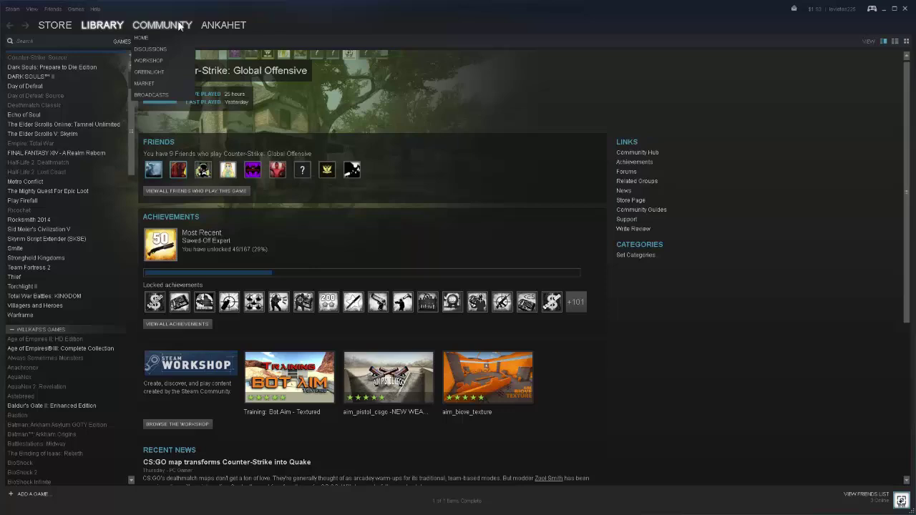
# Step: In Steam, mark the Smite program from the Hi-Rez Studios location as a non-Steam game to add, and cancel without adding it
pyautogui.click(75, 10)
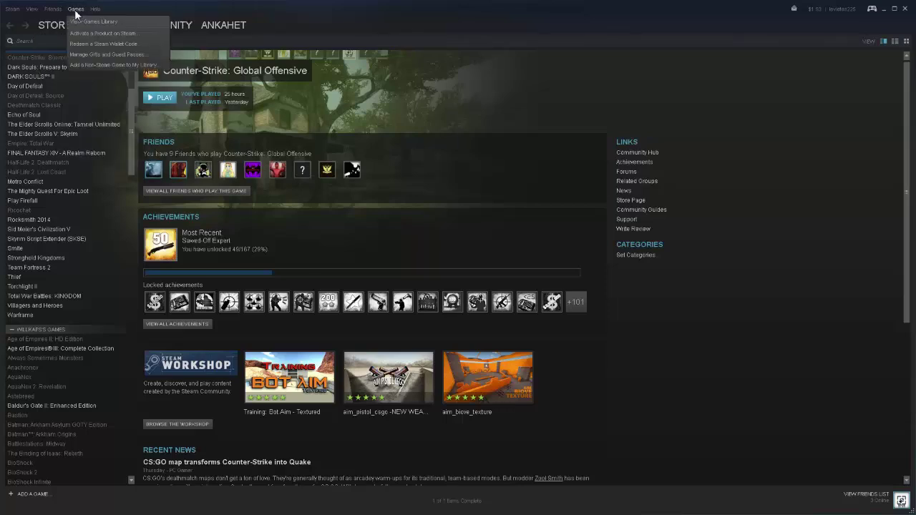
pyautogui.click(96, 65)
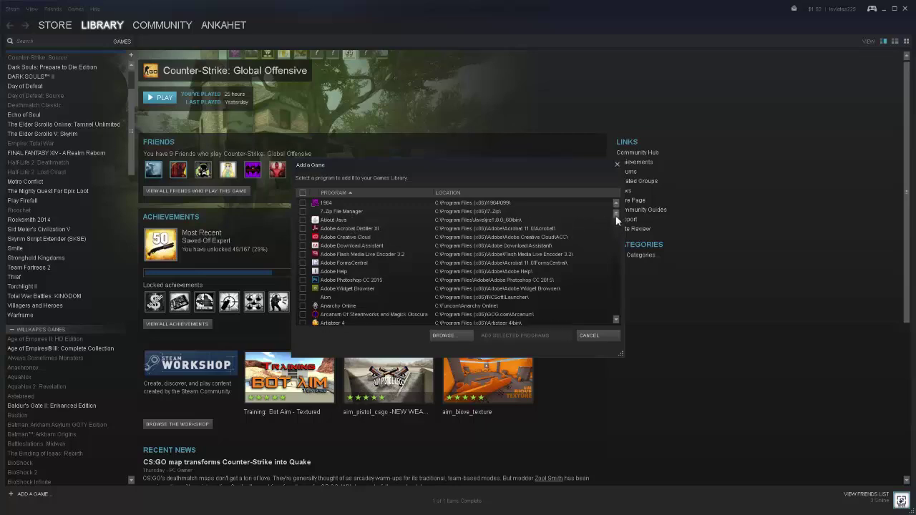
pyautogui.moveTo(615, 218); pyautogui.dragTo(612, 283)
pyautogui.click(353, 287)
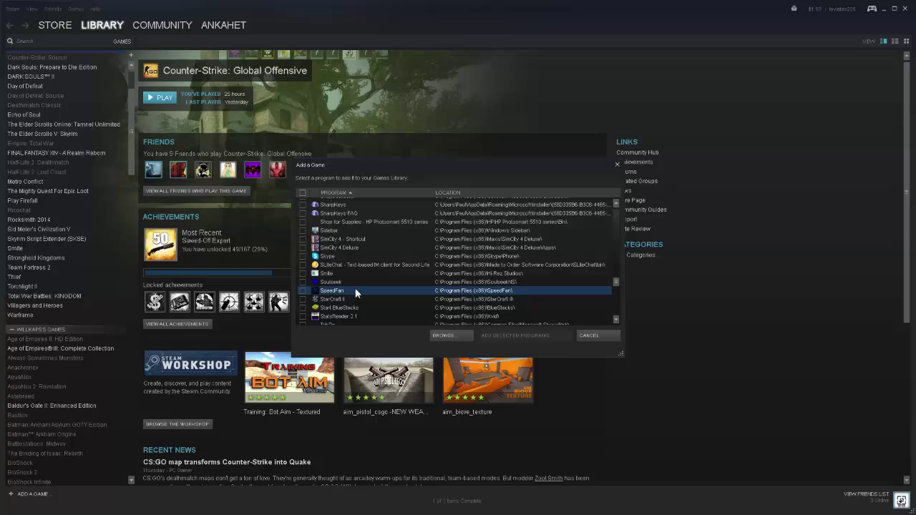
pyautogui.scroll(-2, 417, 276)
pyautogui.scroll(2, 418, 279)
pyautogui.click(335, 274)
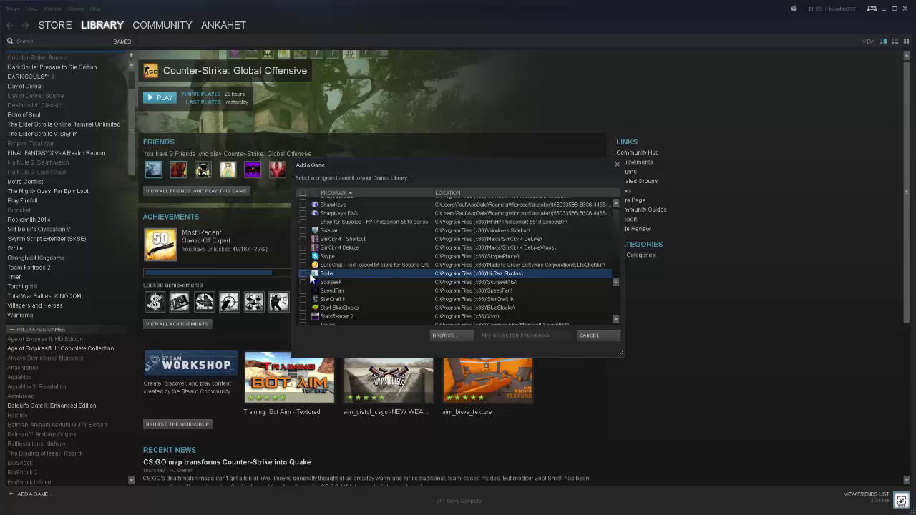
pyautogui.click(303, 274)
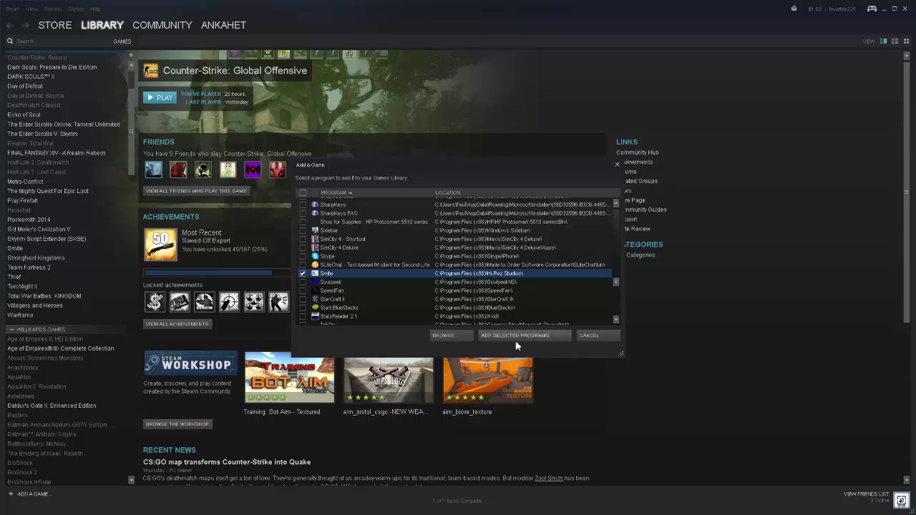
pyautogui.click(600, 337)
# Step: Open the properties of the non-Steam Smite entry in the games library
pyautogui.click(61, 267)
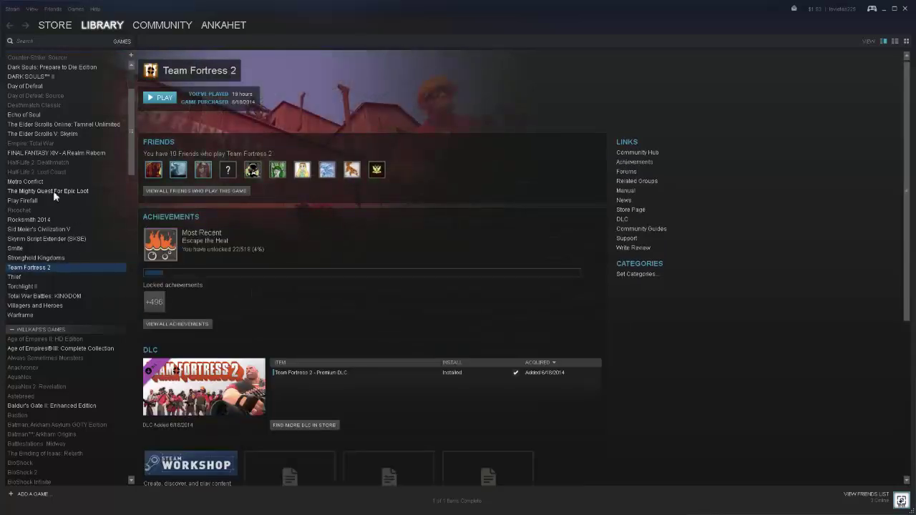
pyautogui.click(26, 249)
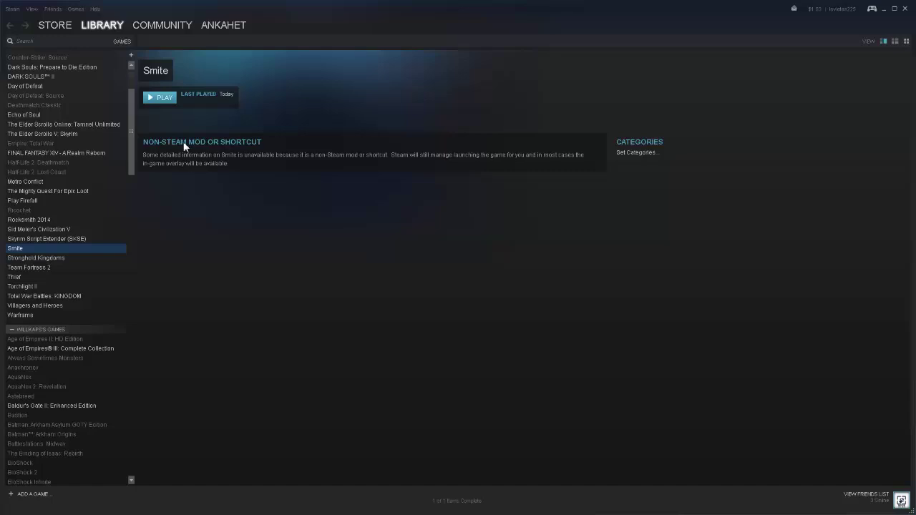
pyautogui.rightClick(36, 248)
pyautogui.click(36, 238)
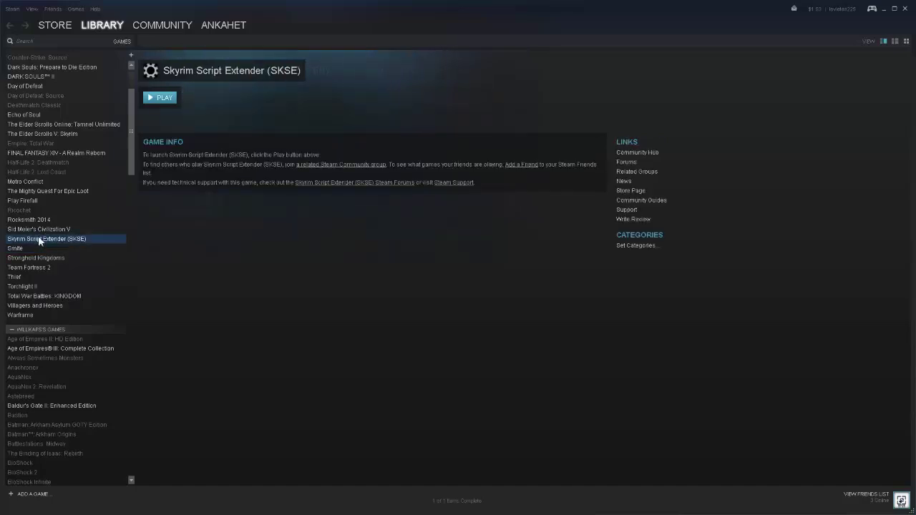
pyautogui.click(30, 248)
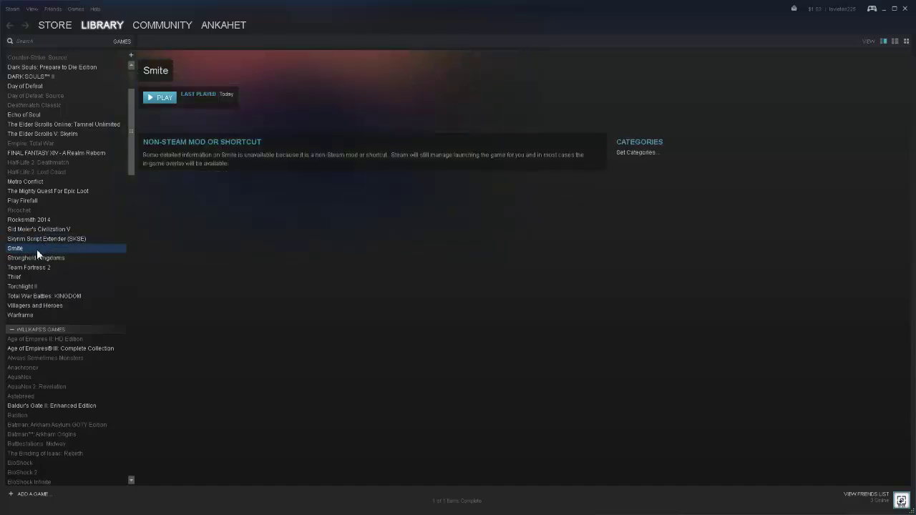
pyautogui.rightClick(38, 249)
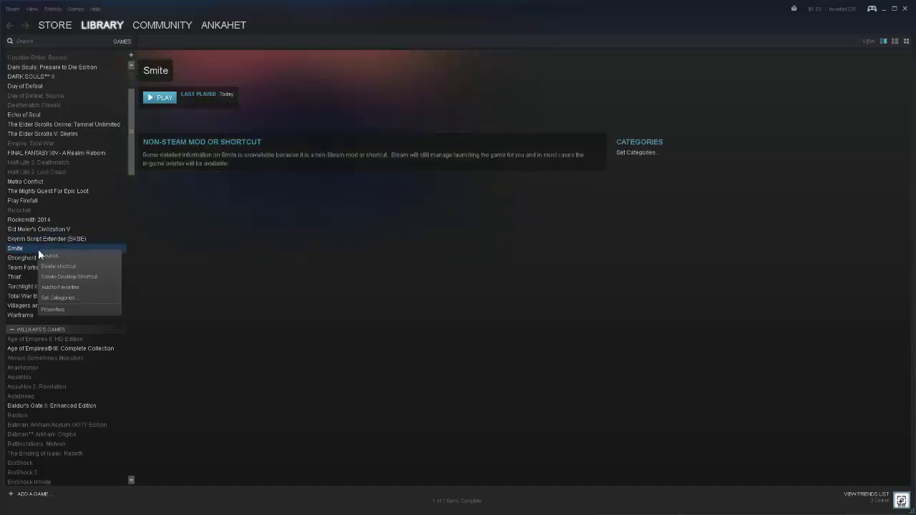
pyautogui.click(72, 309)
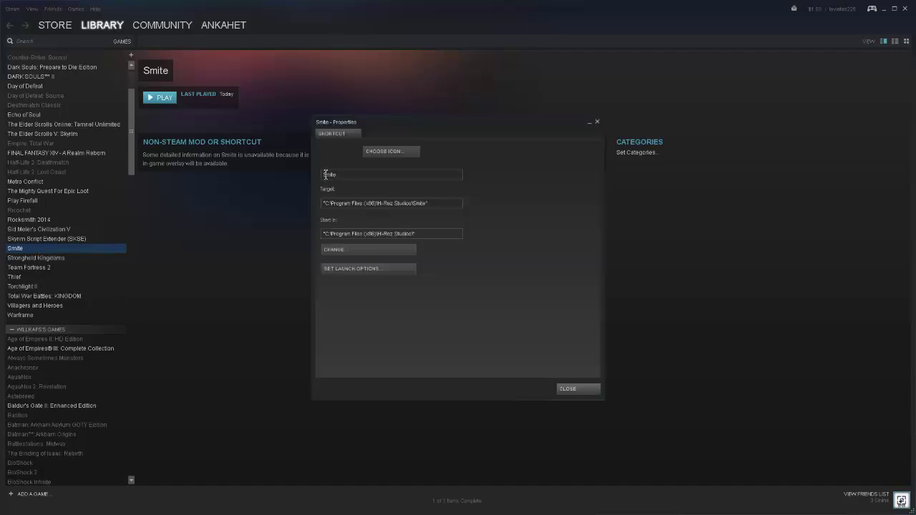
# Step: Replace the file name Smite at the end of the shortcut's target path with HiRezLaunch
pyautogui.moveTo(323, 176); pyautogui.dragTo(362, 180)
pyautogui.moveTo(323, 233); pyautogui.dragTo(453, 241)
pyautogui.click(434, 204)
pyautogui.hotkey('shift', 'Left')
pyautogui.hotkey('shift', 'Left')
pyautogui.hotkey('shift', 'Left')
pyautogui.hotkey('shift', 'Left')
pyautogui.hotkey('shift', 'Left')
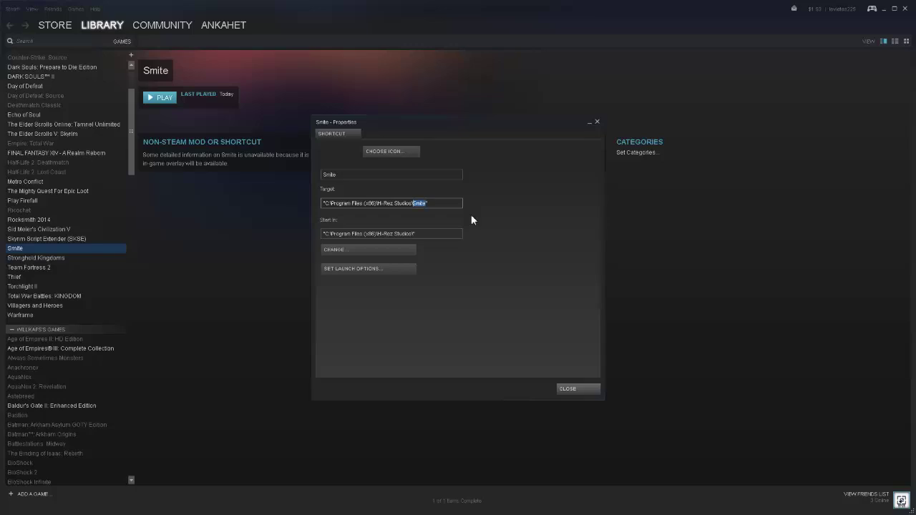
pyautogui.write('HiRezLaunch')
# Step: Restore the file name at the end of the target path to Smite and close the shortcut's properties
pyautogui.hotkey('shift', 'Left')
pyautogui.hotkey('shift', 'Left')
pyautogui.hotkey('shift', 'Left')
pyautogui.hotkey('shift', 'Left')
pyautogui.hotkey('shift', 'Left')
pyautogui.hotkey('shift', 'Left')
pyautogui.hotkey('shift', 'Left')
pyautogui.hotkey('shift', 'Left')
pyautogui.hotkey('shift', 'Left')
pyautogui.hotkey('shift', 'Left')
pyautogui.hotkey('shift', 'Left')
pyautogui.hotkey('shift', 'Left')
pyautogui.hotkey('shift', 'Left')
pyautogui.hotkey('shift', 'Left')
pyautogui.hotkey('shift', 'Left')
pyautogui.hotkey('shift', 'Left')
pyautogui.hotkey('shift', 'Left')
pyautogui.hotkey('shift', 'Left')
pyautogui.hotkey('shift', 'Left')
pyautogui.hotkey('shift', 'Left')
pyautogui.press('BackSpace')
pyautogui.write('"Smite\\')
pyautogui.click(567, 388)
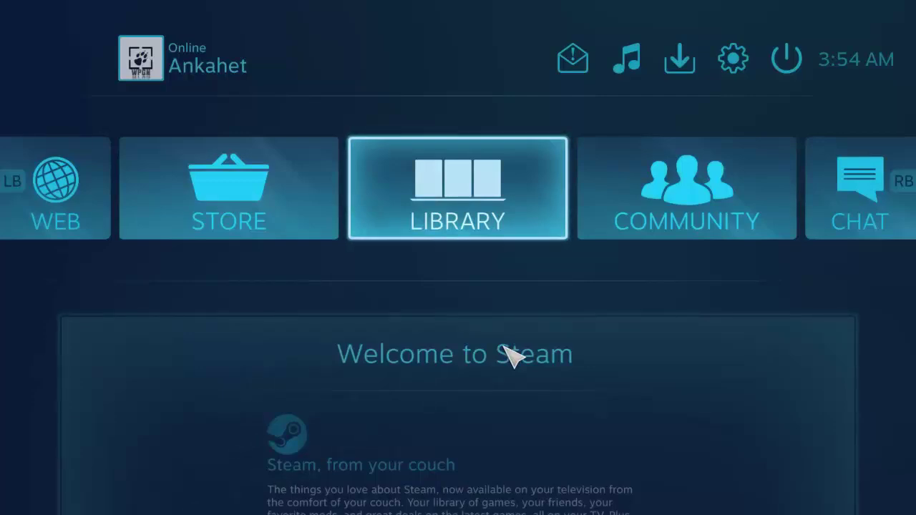
# Step: Open the game library from the Big Picture home screen
pyautogui.press('Right')
pyautogui.press('Left')
pyautogui.press('Left')
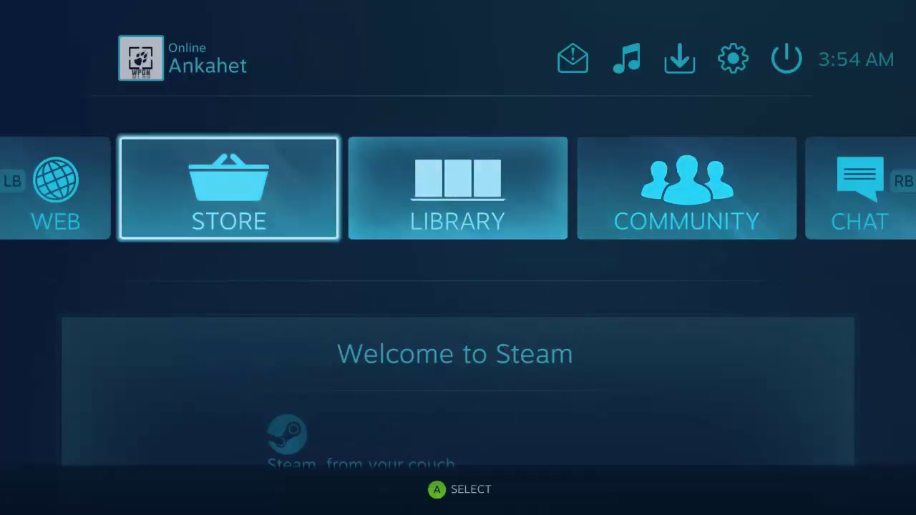
pyautogui.press('Right')
pyautogui.press('Right')
pyautogui.press('Left')
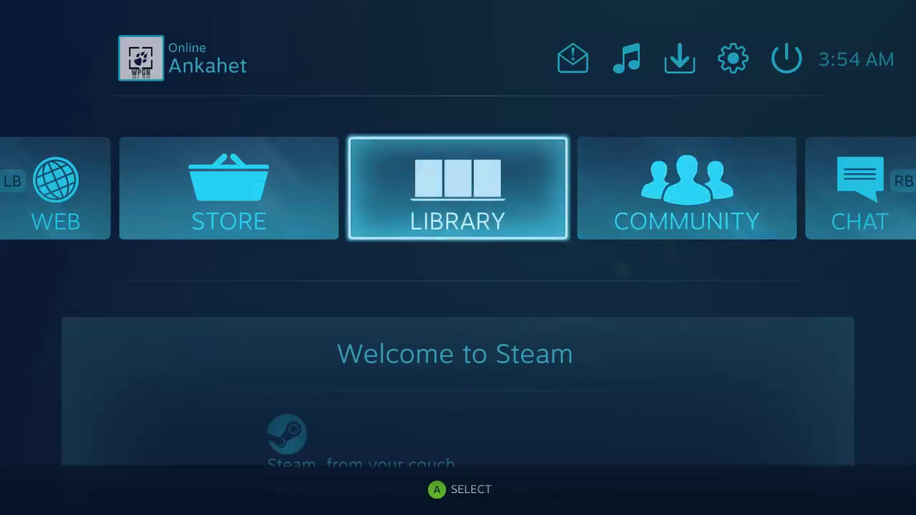
pyautogui.press('Return')
pyautogui.press('Down')
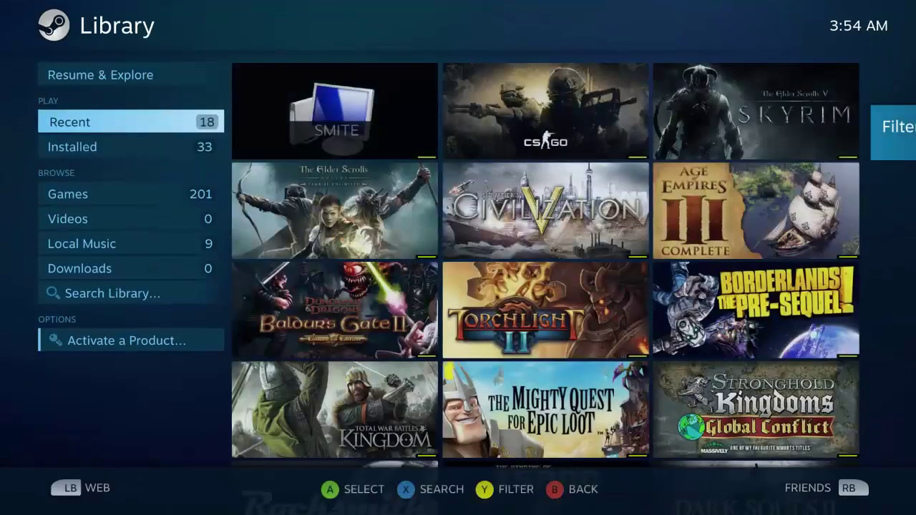
# Step: Move the selection from the Recent category to the Smite tile in the games grid
pyautogui.press('Right')
pyautogui.press('Right')
pyautogui.press('Left')
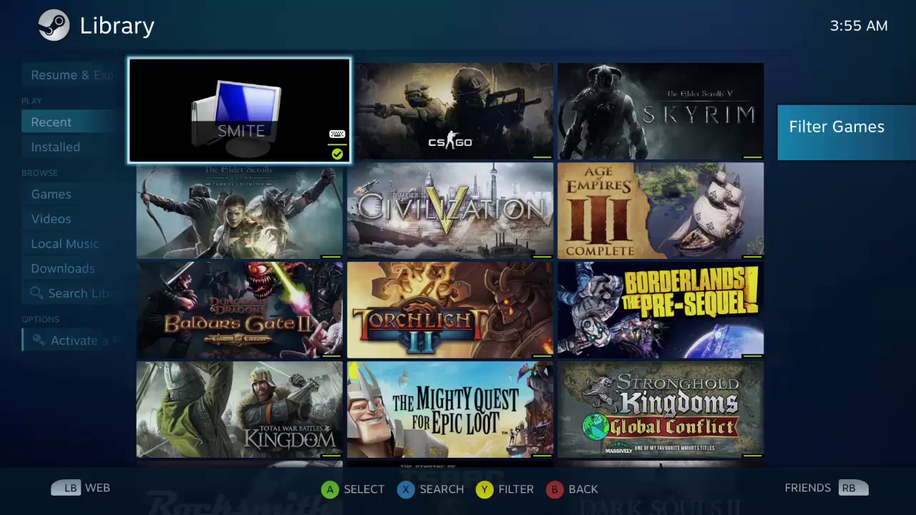
pyautogui.press('Right')
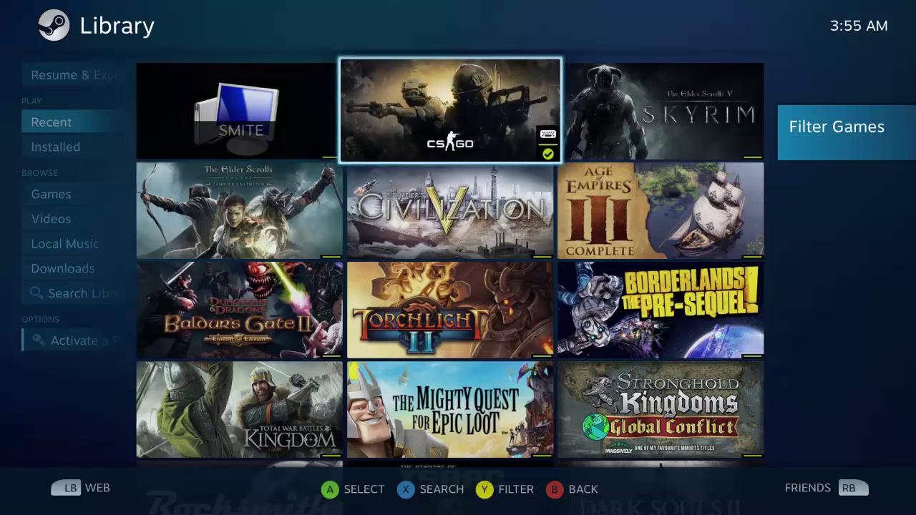
pyautogui.press('Left')
pyautogui.press('Right')
pyautogui.press('Left')
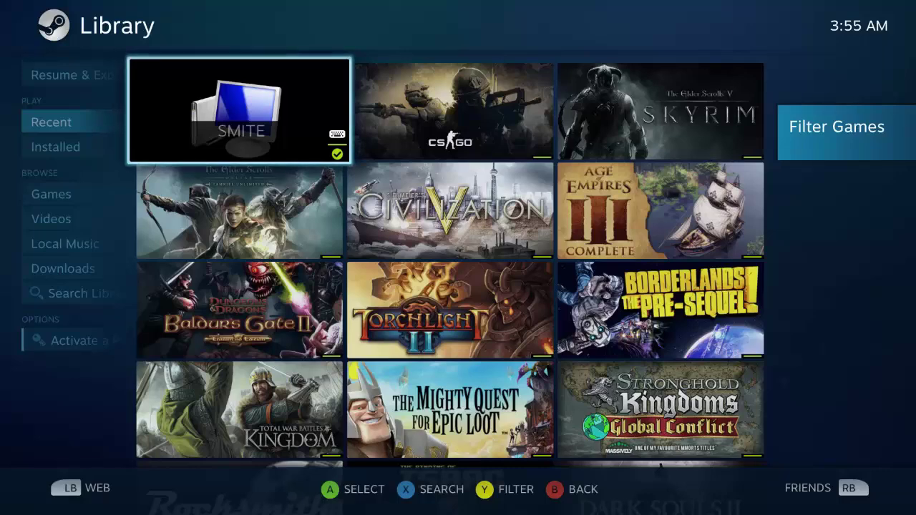
pyautogui.press('Right')
pyautogui.press('Down')
pyautogui.press('Up')
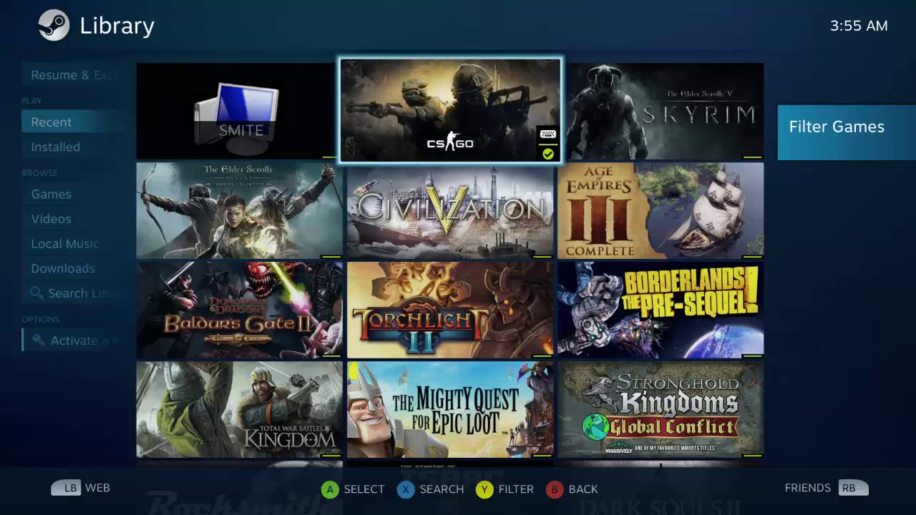
pyautogui.press('Left')
pyautogui.press('Right')
pyautogui.press('Down')
pyautogui.press('Left')
pyautogui.press('Up')
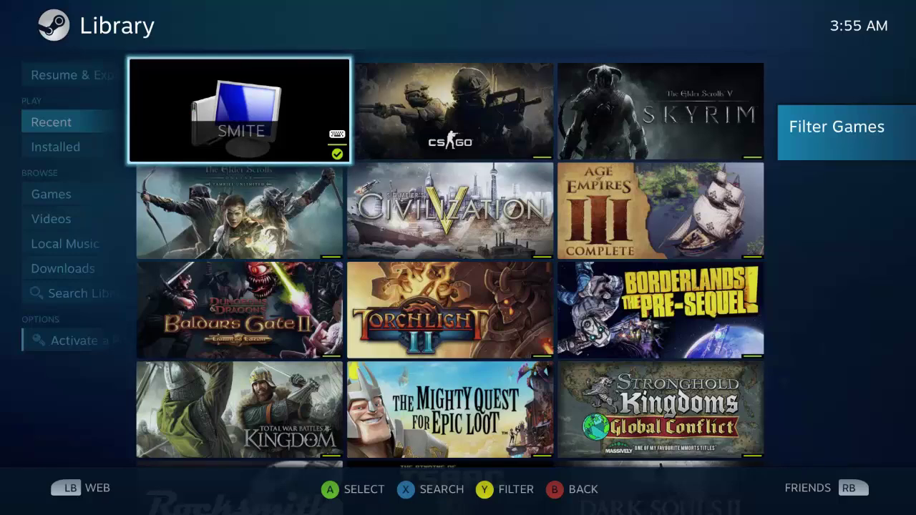
# Step: View the Smite shortcut's details page from the recent games and return to the library
pyautogui.press('Right')
pyautogui.press('Left')
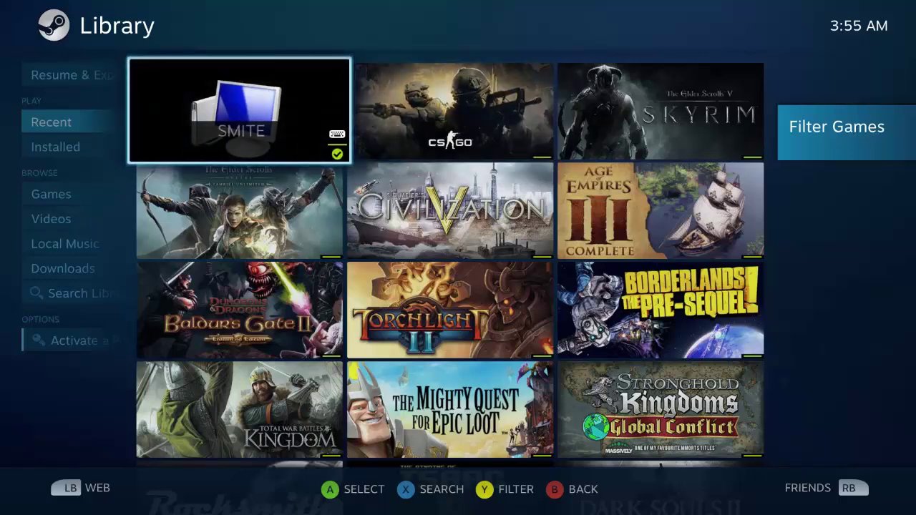
pyautogui.press('Return')
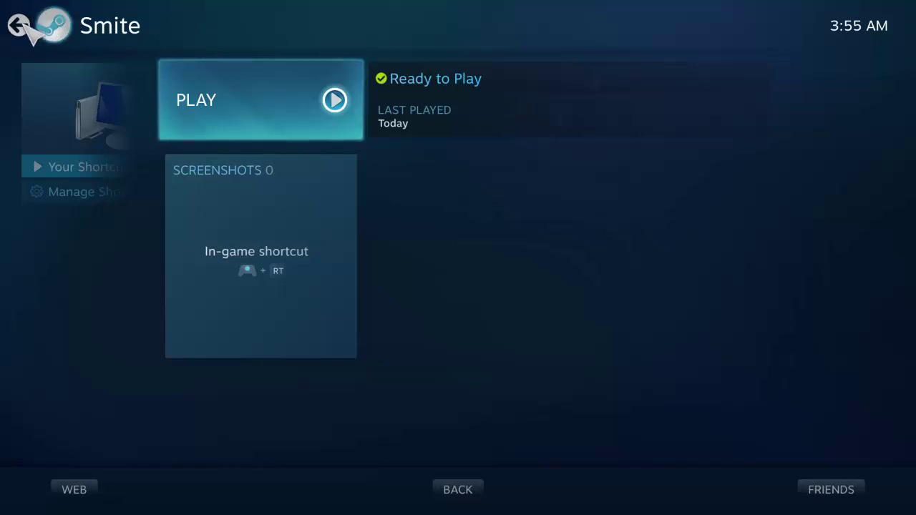
pyautogui.click(24, 26)
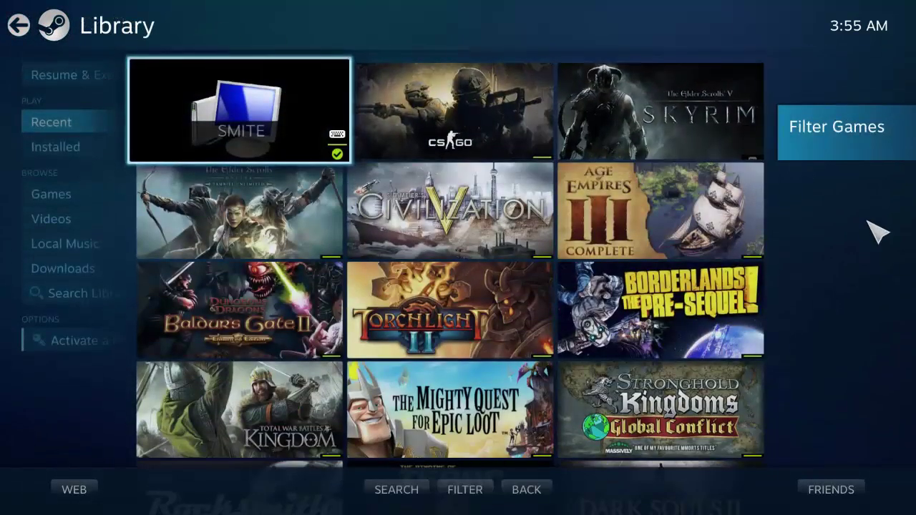